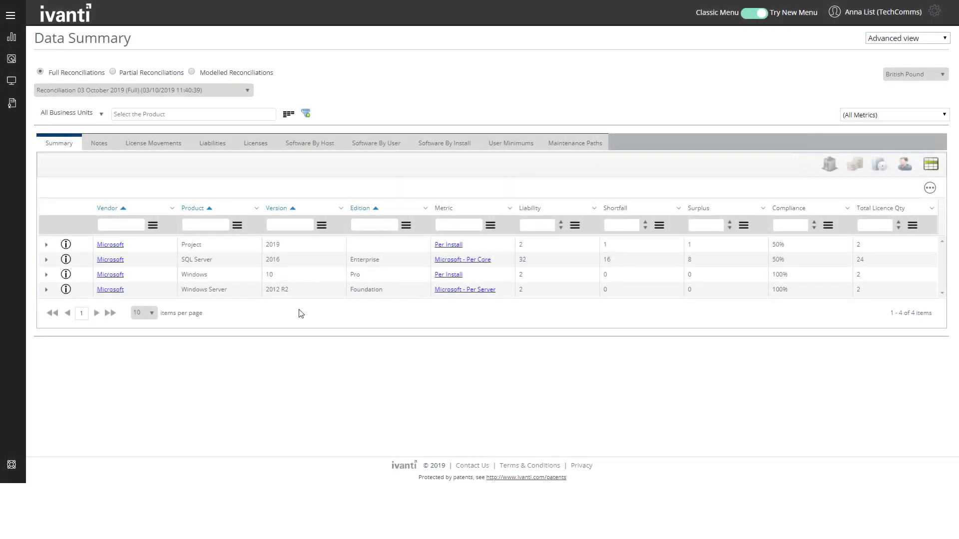
- Open Project 2019's Product Information, showing 50% compliance split across UK and USA
{"action": "double_click", "coordinate": [301, 250]}
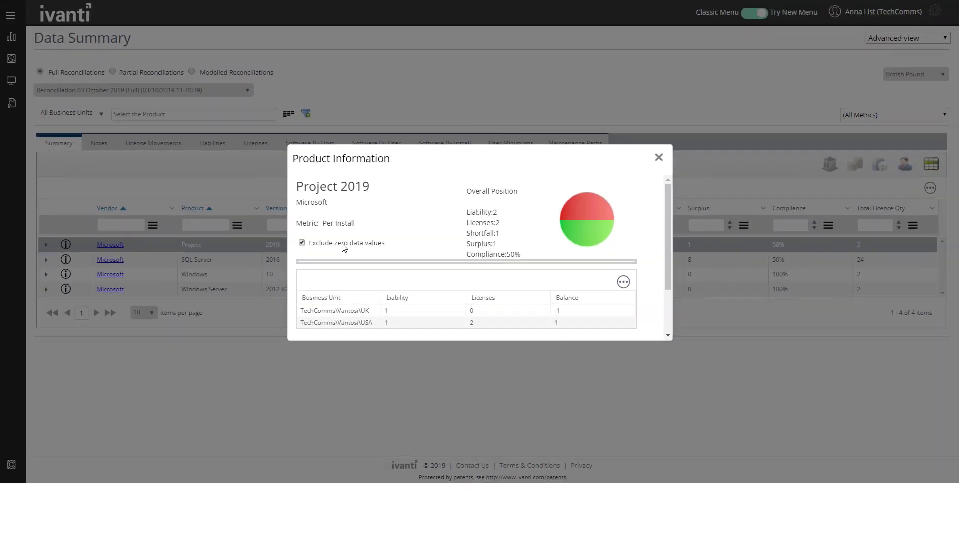
- Close the Project 2019 details and open SQL Server 2016 Enterprise's Product Information
{"action": "left_click", "coordinate": [658, 157]}
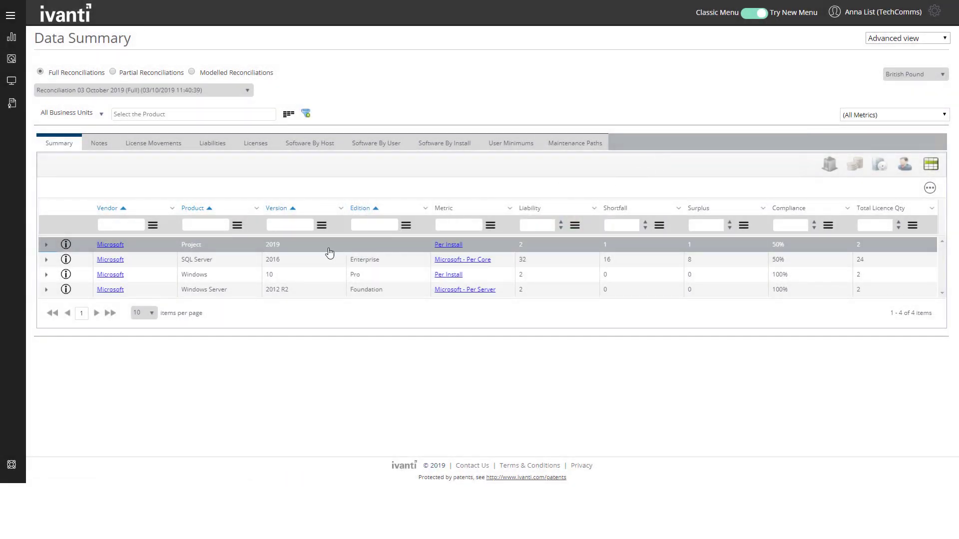
{"action": "double_click", "coordinate": [298, 260]}
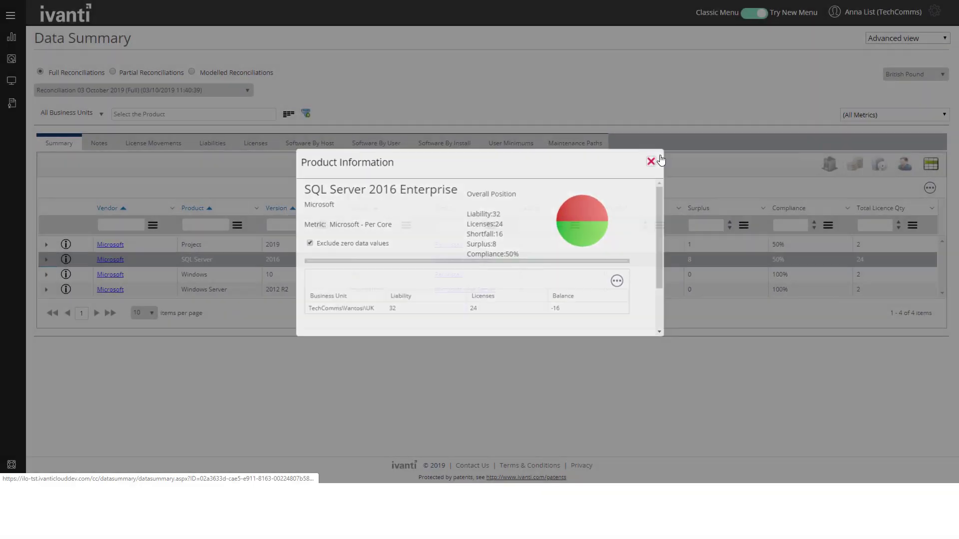
- Close the SQL Server details and filter Software By Install's Installed Software to 'sql server'
{"action": "left_click", "coordinate": [670, 153]}
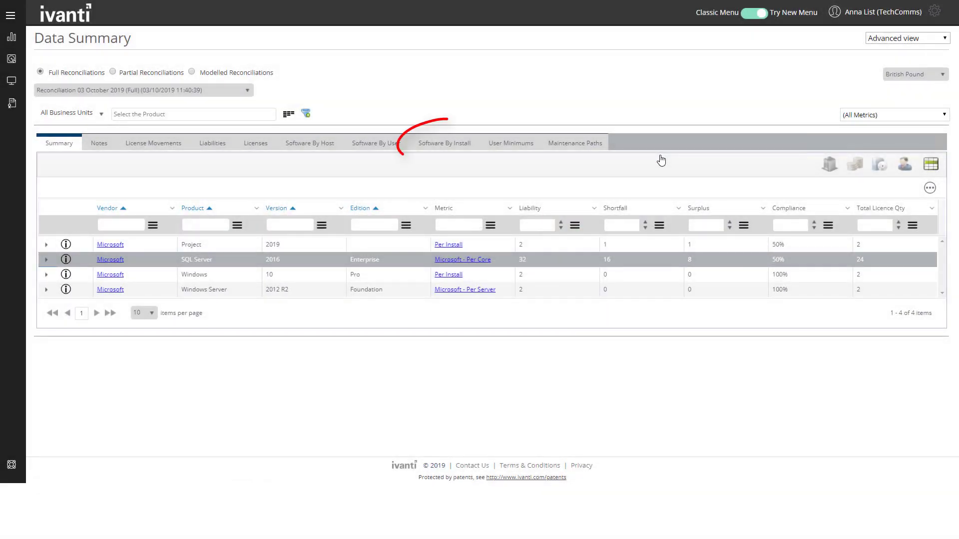
{"action": "left_click", "coordinate": [445, 150]}
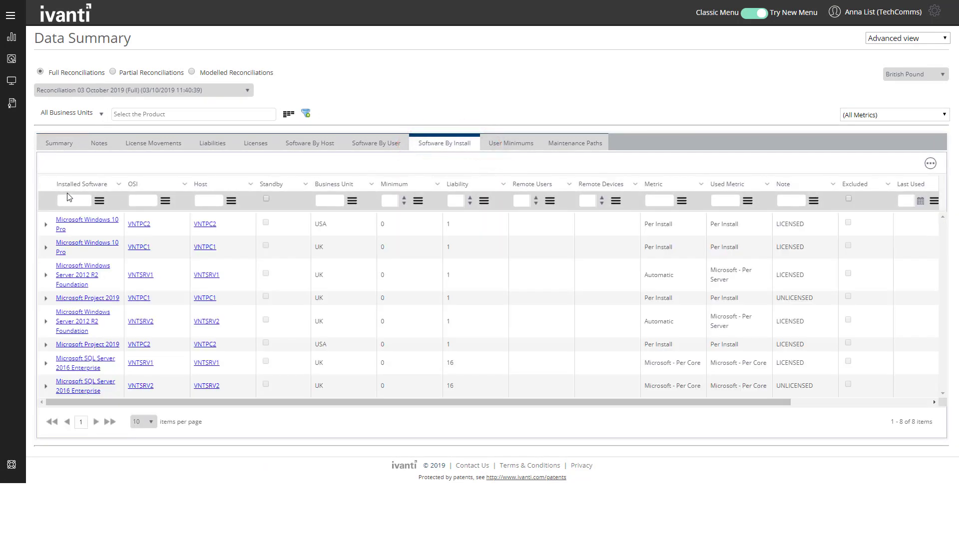
{"action": "left_click", "coordinate": [68, 197]}
{"action": "type", "text": "sql server"}
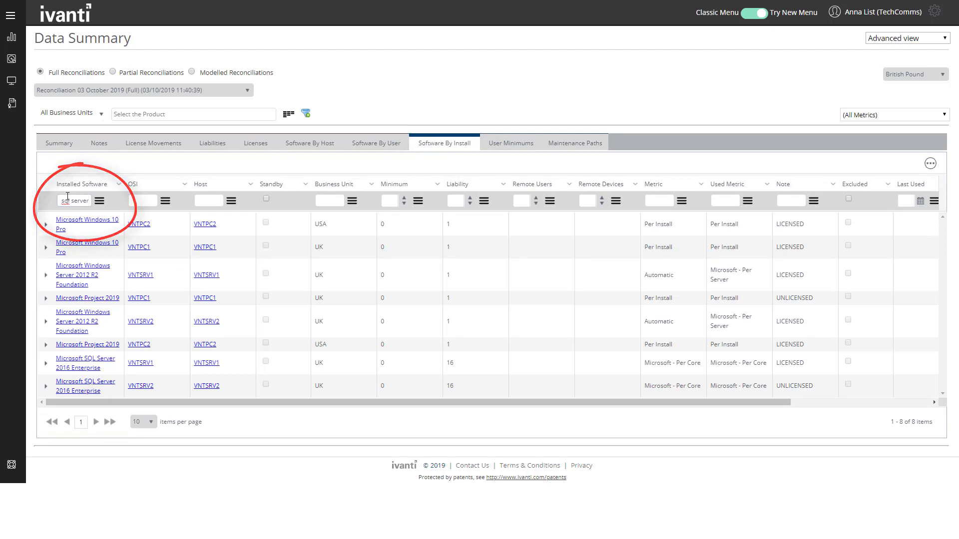
{"action": "key", "text": "Return"}
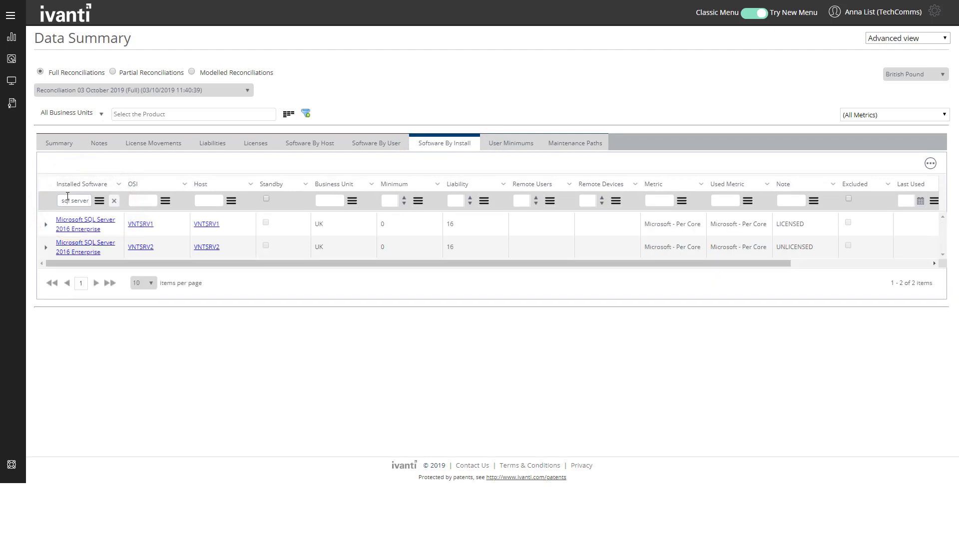